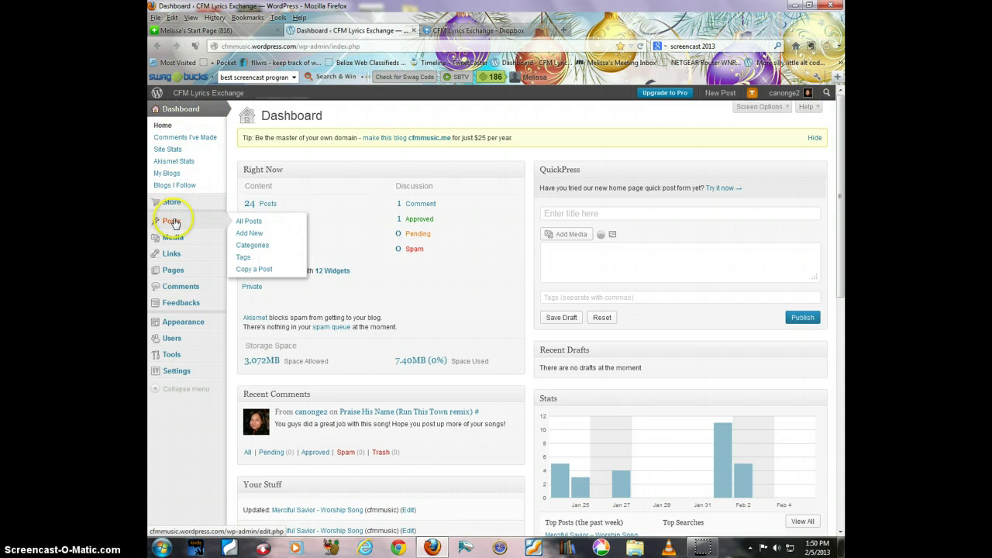
Step: Create a new post titled 'I'm Gone' and place the cursor in the empty body
click(244, 235)
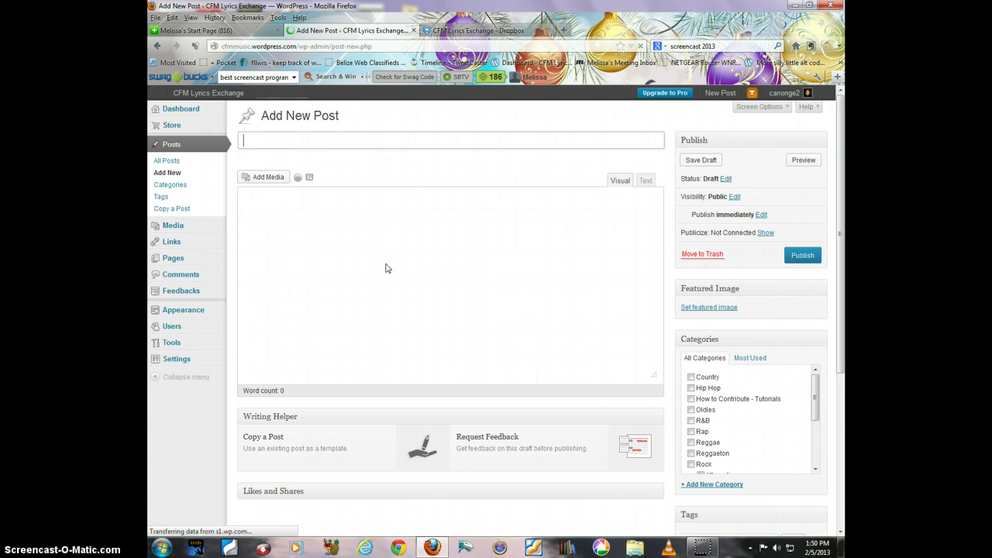
click(335, 140)
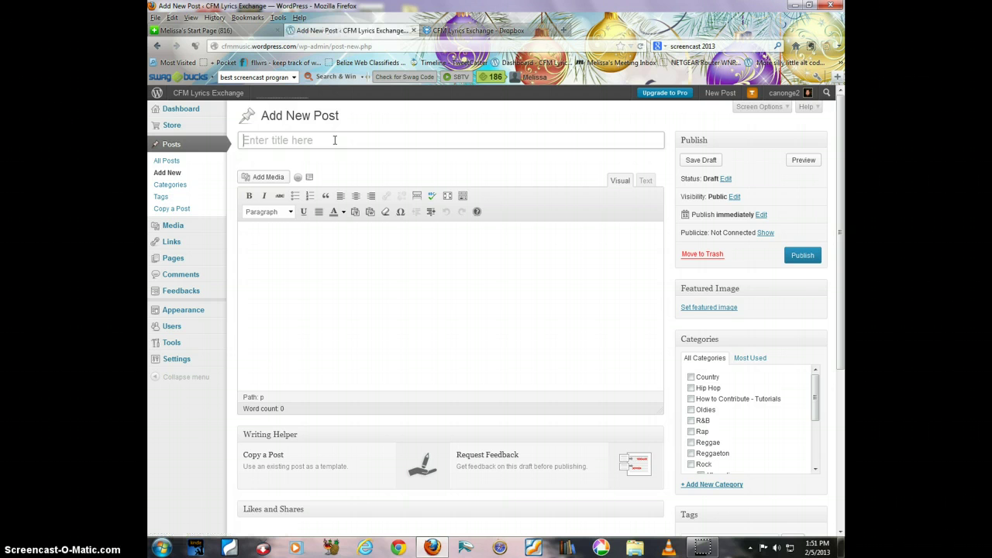
text(I)
text('m Gone)
click(310, 250)
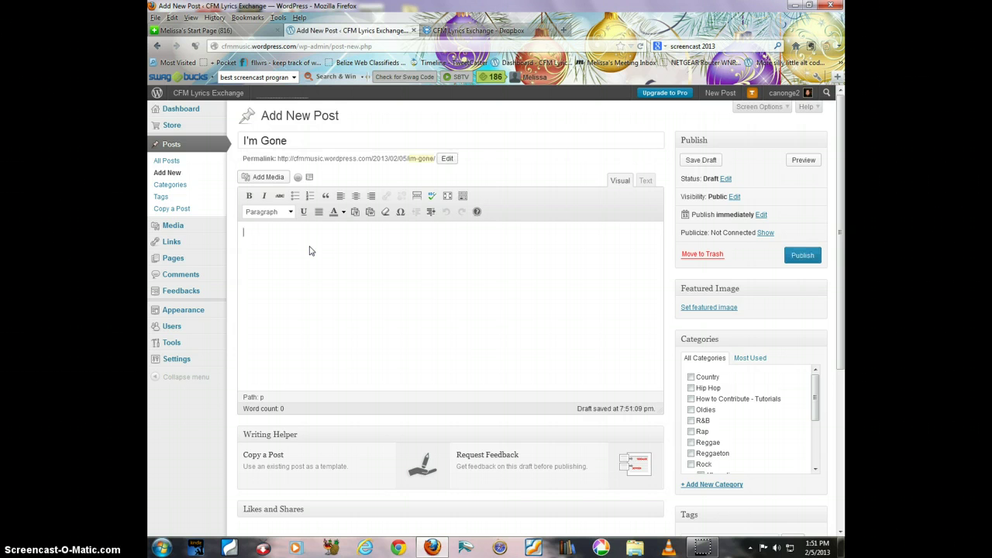
Step: Write 'I'm Gone' in the post body and select it to make it a link
text(I'm Gone)
drag(243, 233, 278, 239)
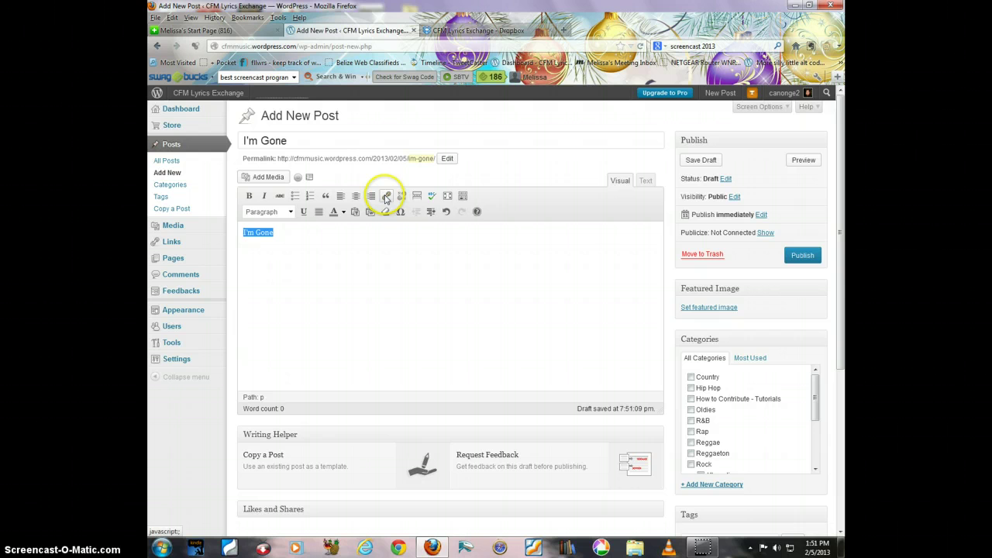
click(386, 197)
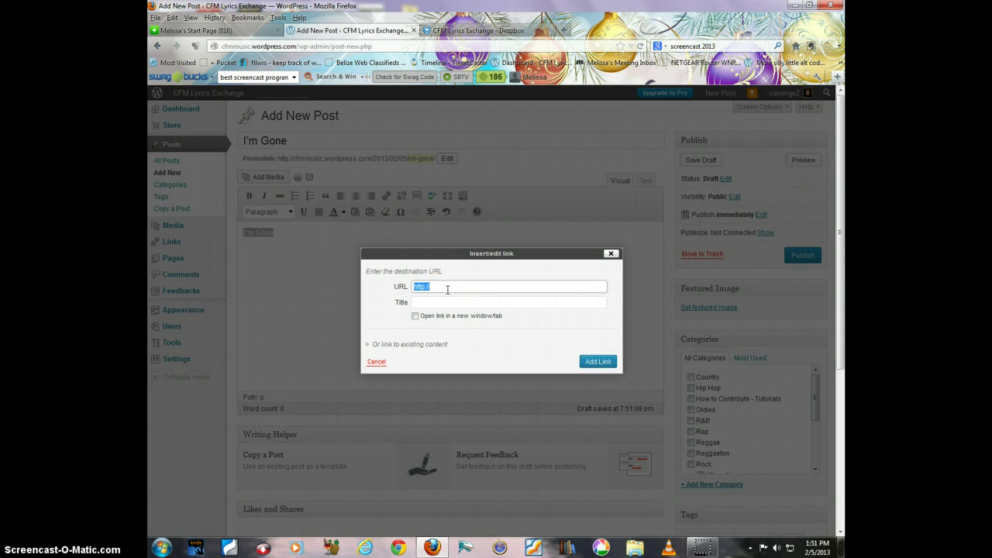
Step: Copy the Dropbox share link for 01 Im Gone.mp3 and close its preview
click(480, 31)
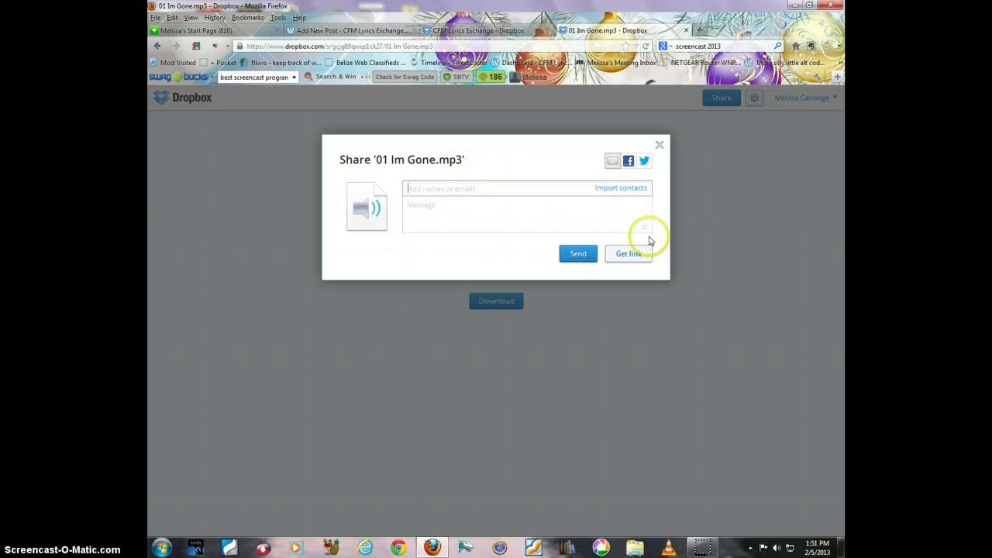
click(634, 255)
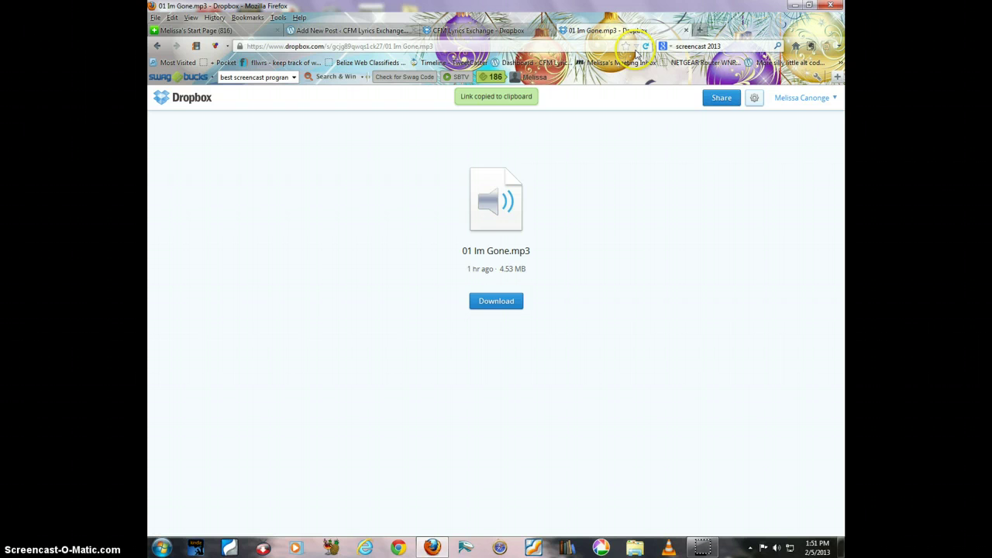
click(686, 30)
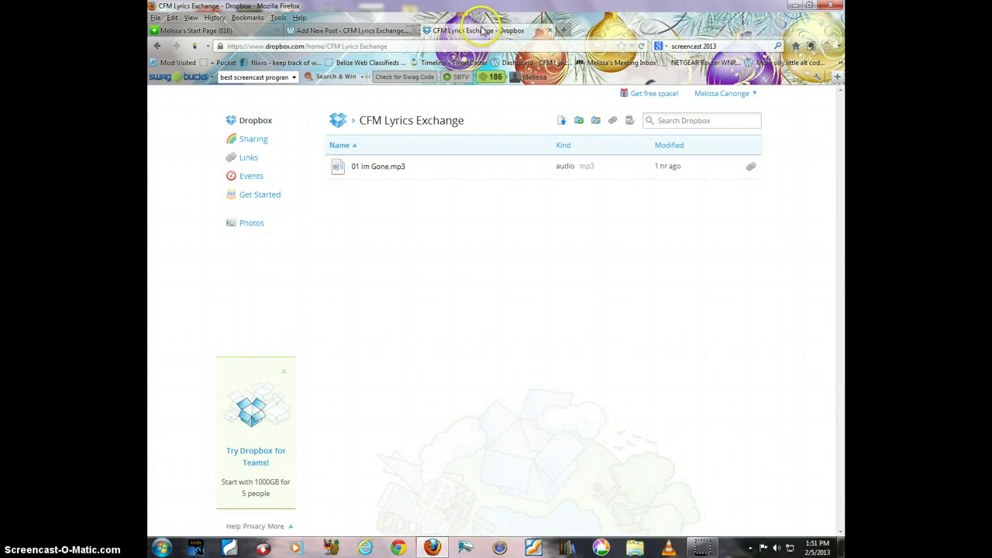
Step: Link 'I'm Gone' to the pasted Dropbox URL with title 'I'm Gone', opening in a new window
click(378, 32)
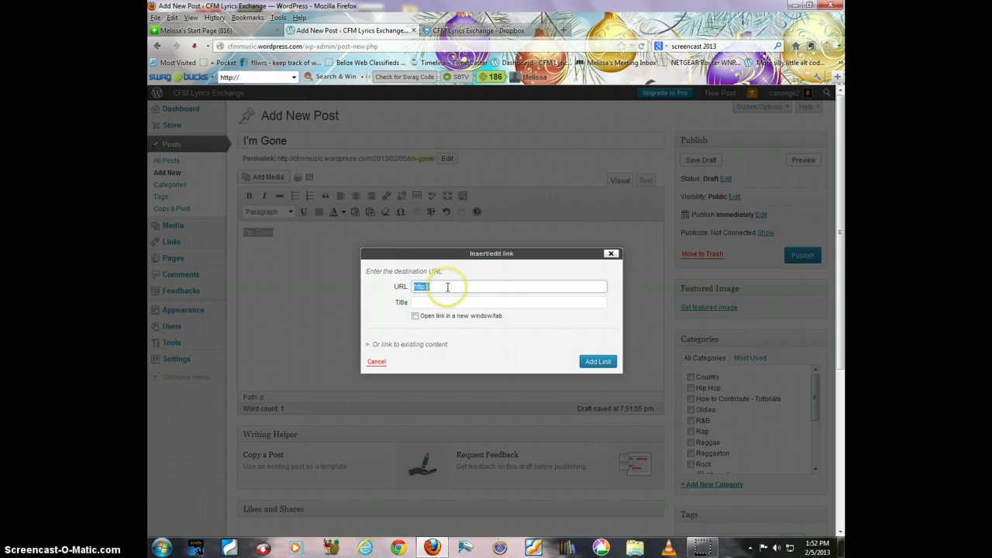
key(ctrl+v)
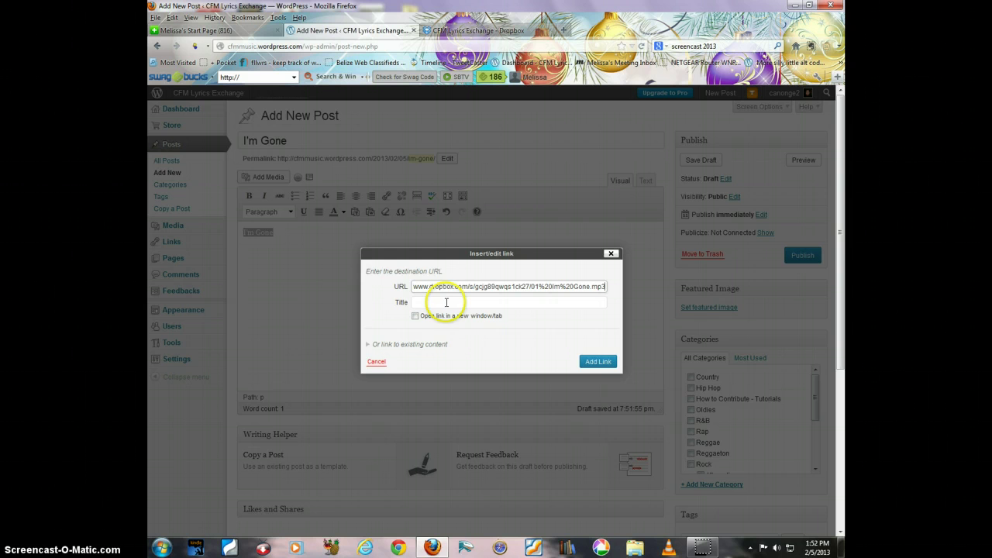
click(445, 303)
text(I'm Gone)
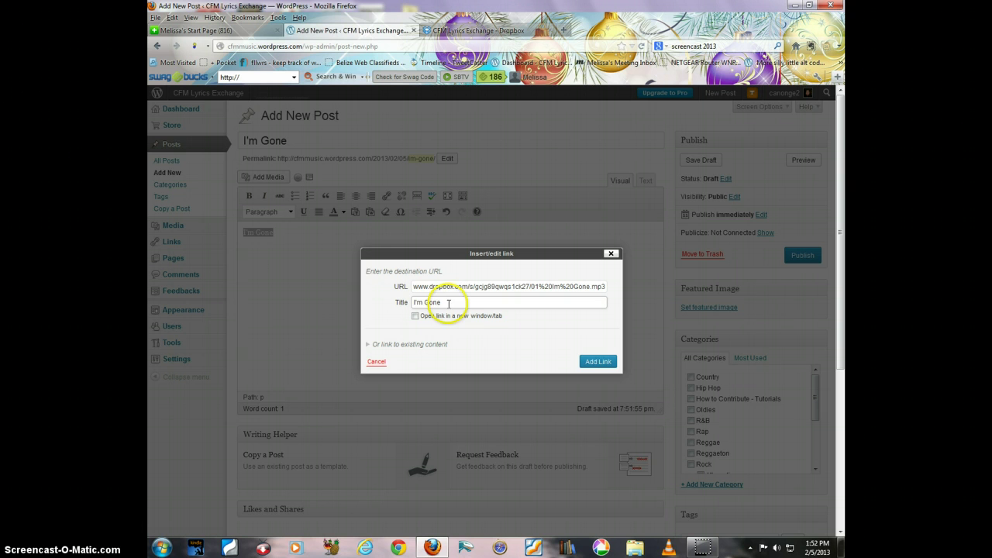
click(599, 363)
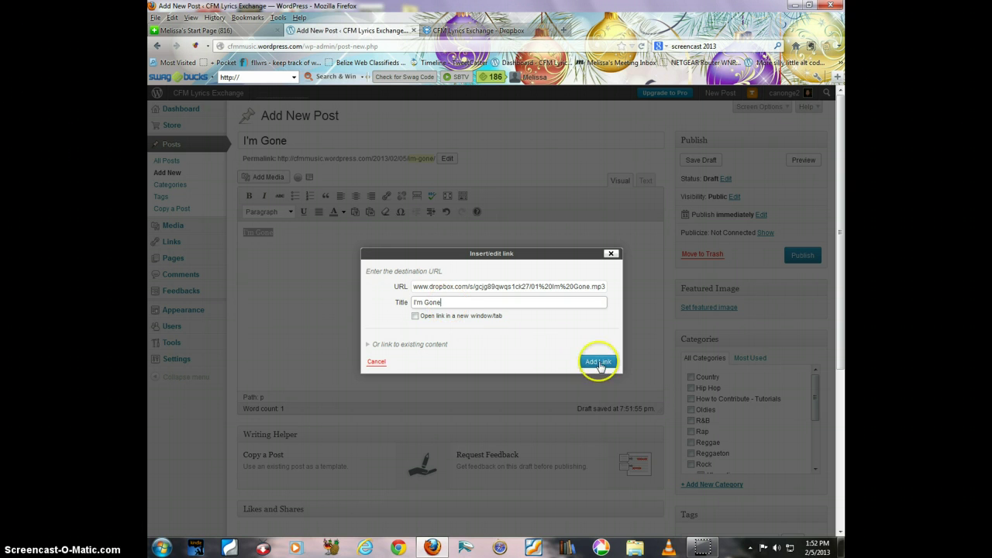
click(415, 315)
click(597, 361)
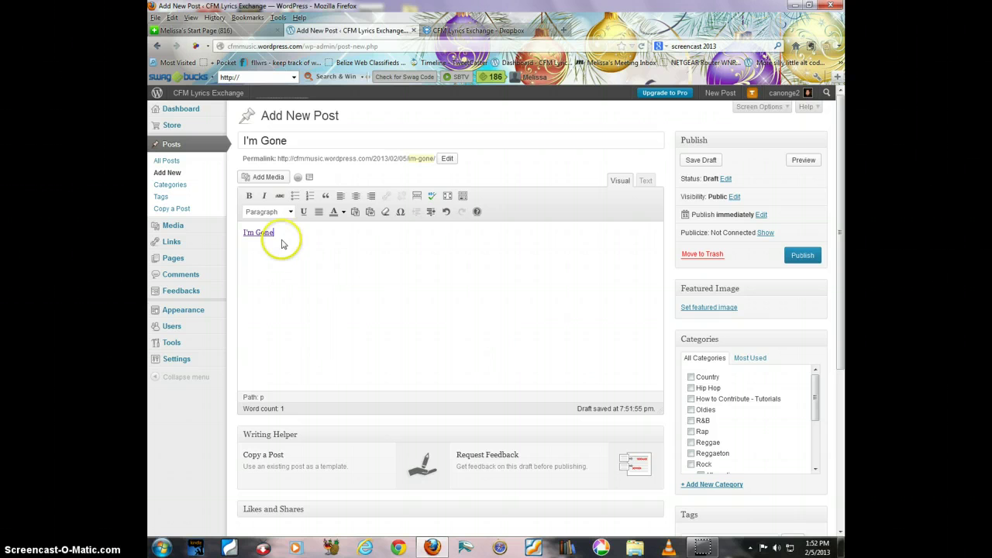
Step: Add 'mp3' after the linked text so it reads 'I'm Gone mp3'
key(Return)
click(261, 232)
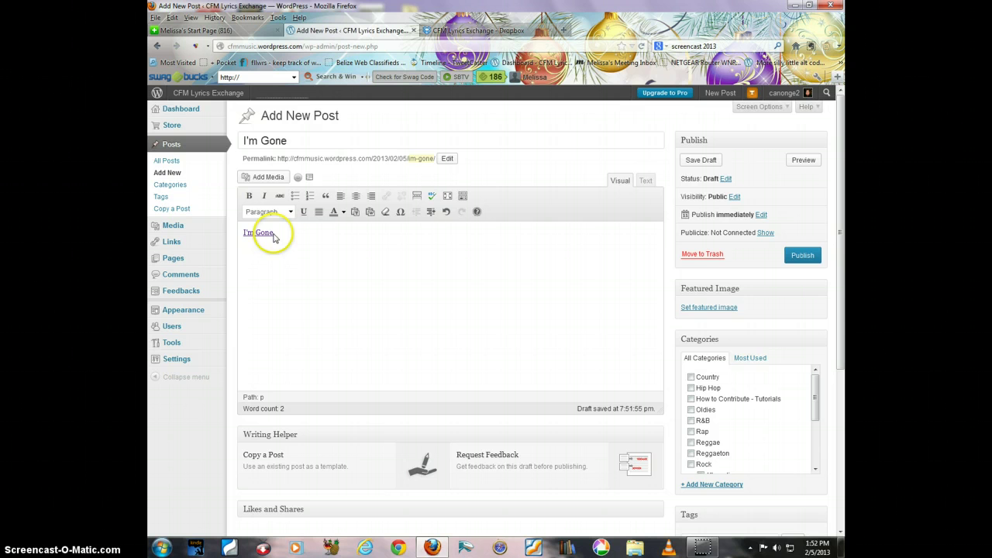
click(270, 233)
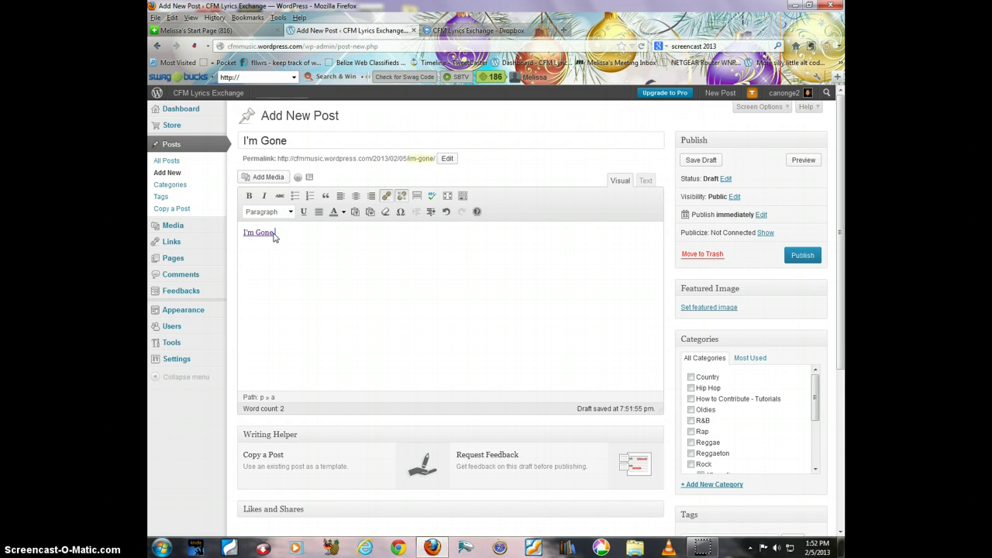
text(Imp)
click(295, 233)
key(Return)
click(247, 239)
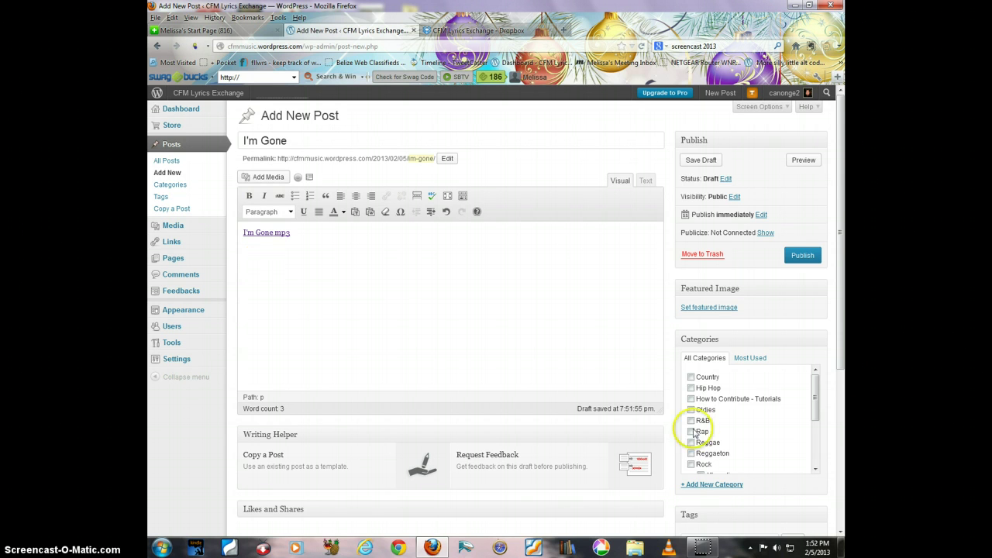
Step: Tick the Rap checkbox in the Categories box, then scroll back to the top
drag(836, 333, 843, 409)
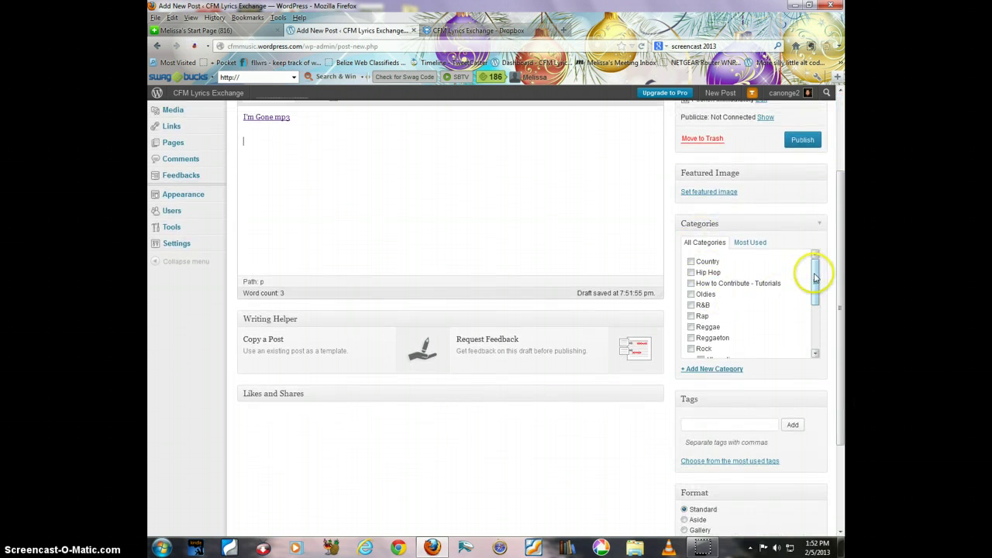
mouse_move(815, 267)
mouse_down()
mouse_move(817, 334)
mouse_move(845, 370)
mouse_up()
click(690, 279)
click(729, 355)
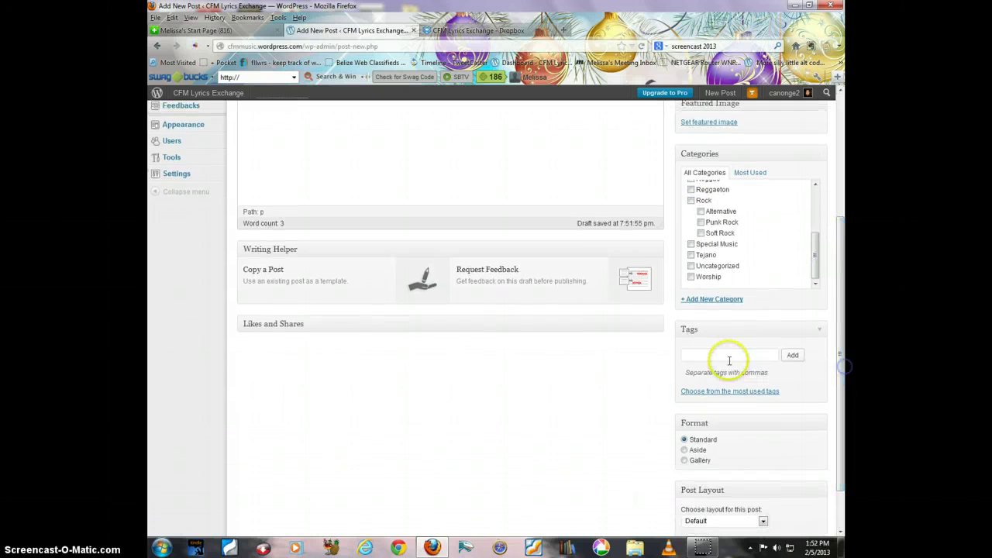
click(839, 353)
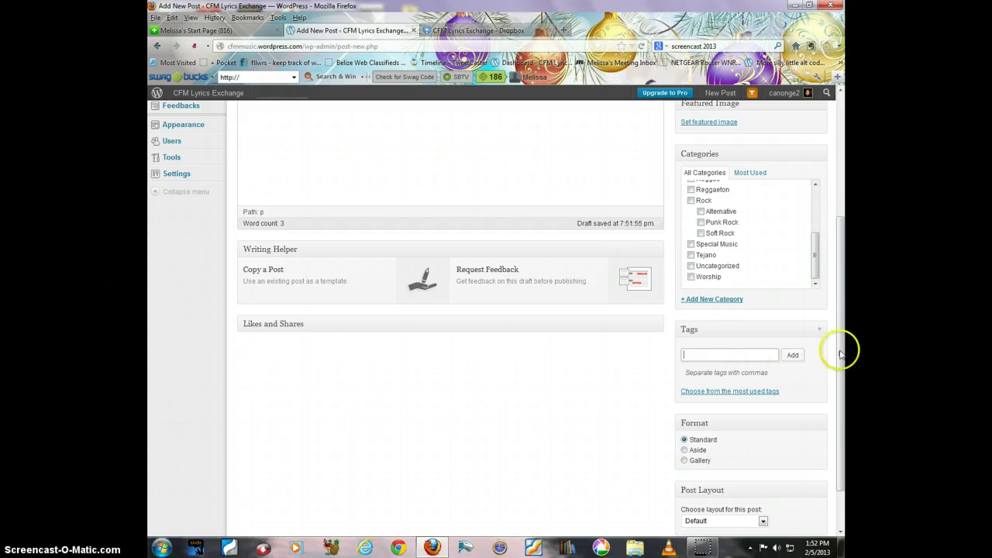
click(727, 354)
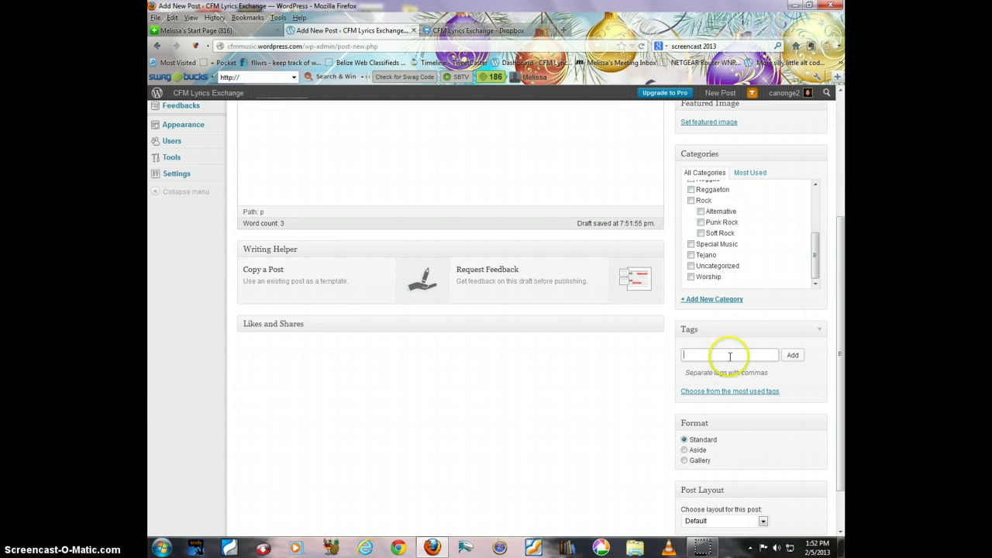
click(838, 354)
drag(839, 361, 839, 233)
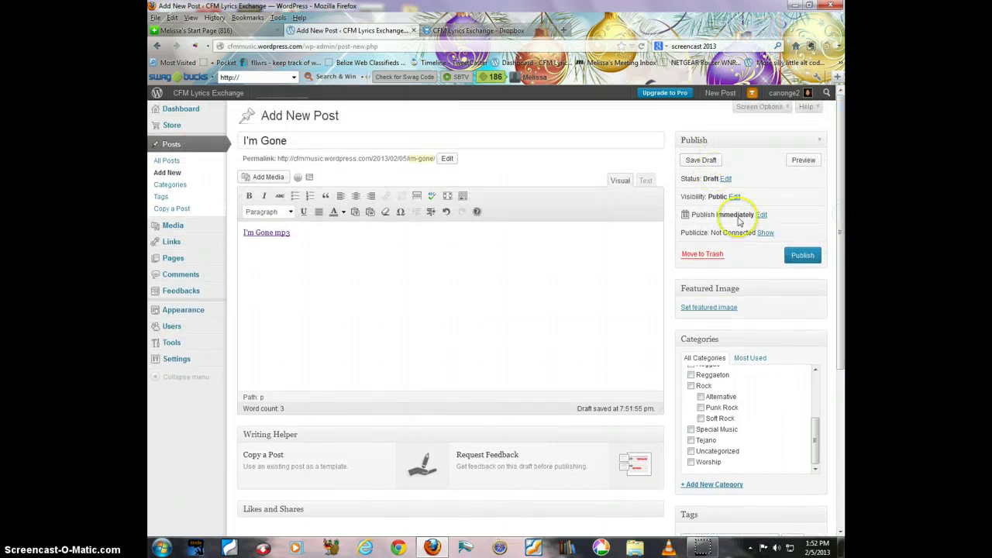
Step: Publish the post and add an empty line below the 'I'm Gone mp3' link
click(803, 258)
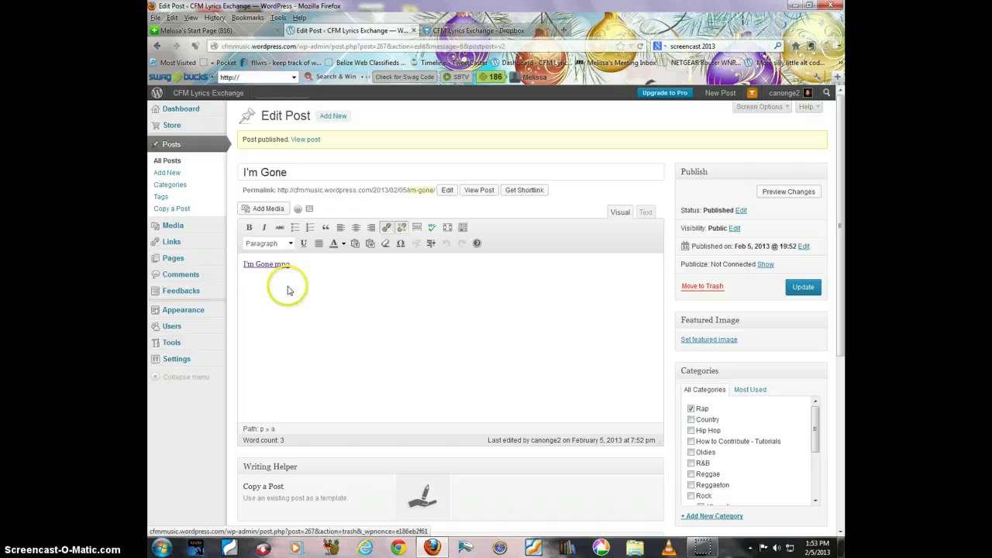
click(293, 268)
key(Return)
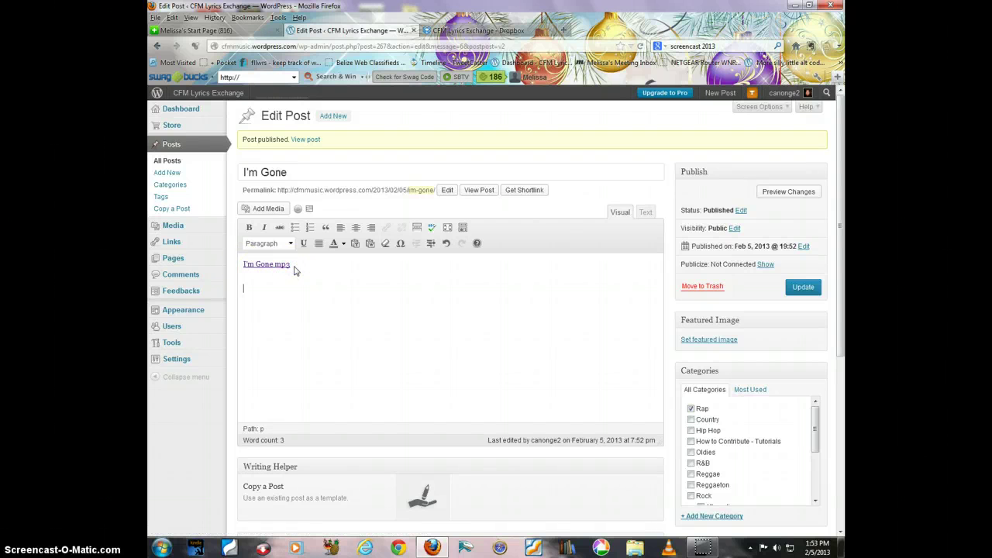
mouse_move(294, 270)
mouse_down()
mouse_move(299, 264)
mouse_move(272, 292)
mouse_move(281, 295)
mouse_move(250, 292)
mouse_move(310, 417)
mouse_move(522, 323)
mouse_up()
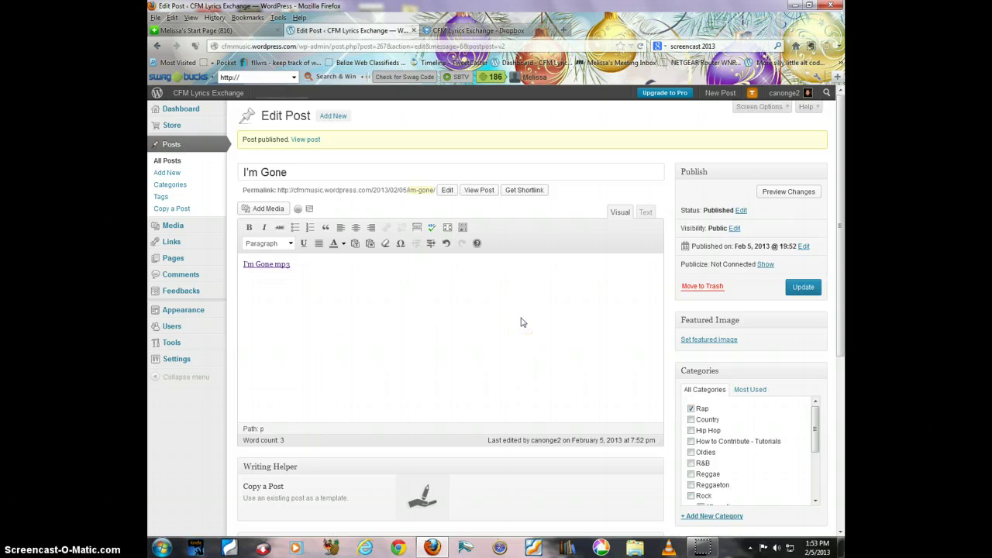